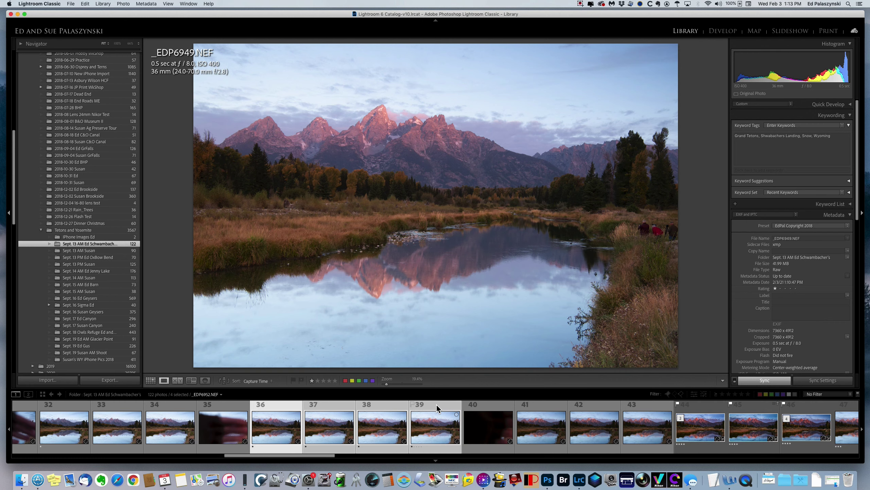
pyautogui.rightClick(437, 404)
pyautogui.moveTo(477, 314)
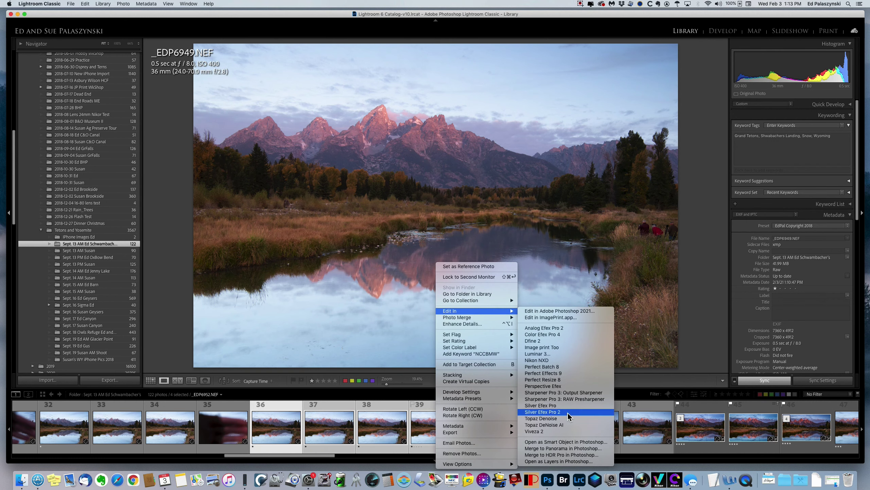
pyautogui.click(573, 461)
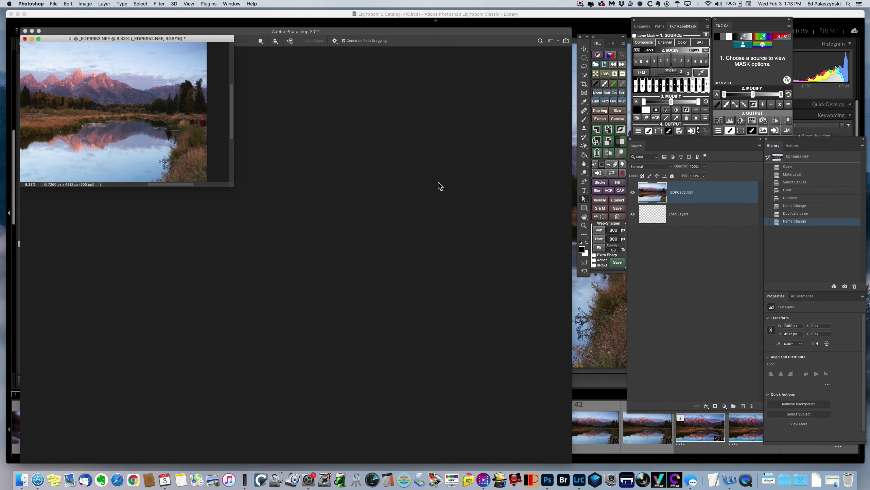
pyautogui.moveTo(201, 41); pyautogui.dragTo(397, 132)
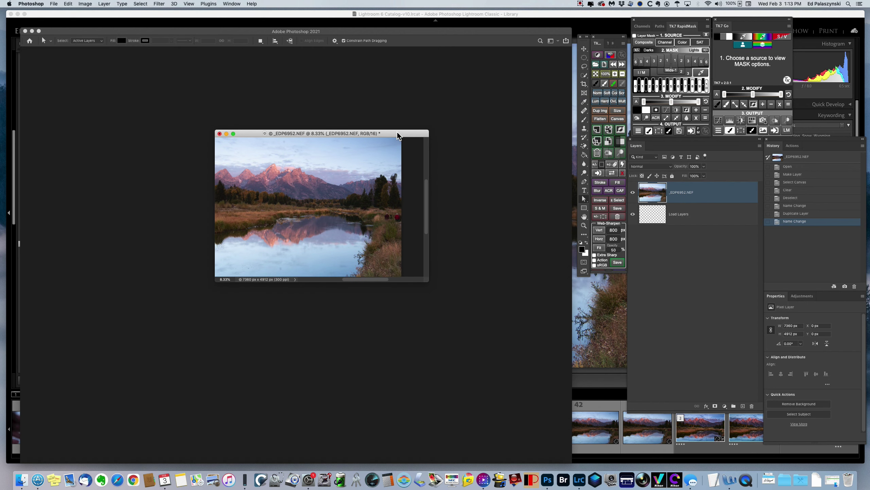
pyautogui.click(219, 133)
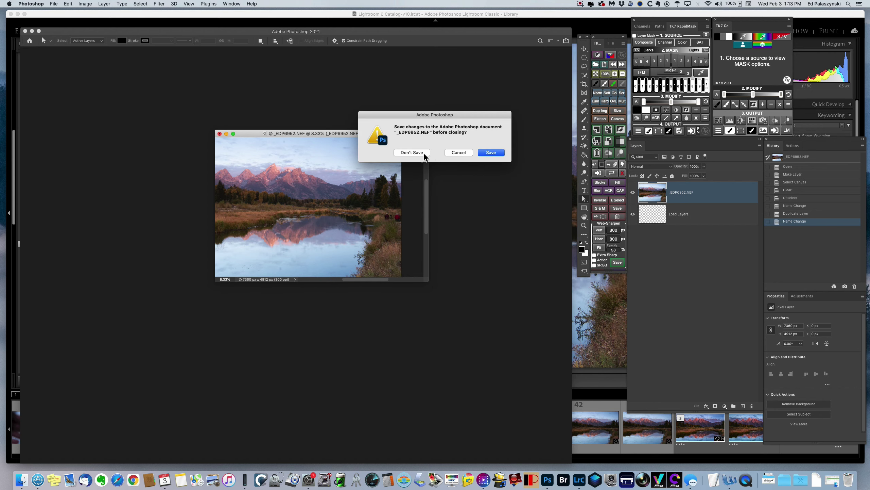
pyautogui.click(412, 152)
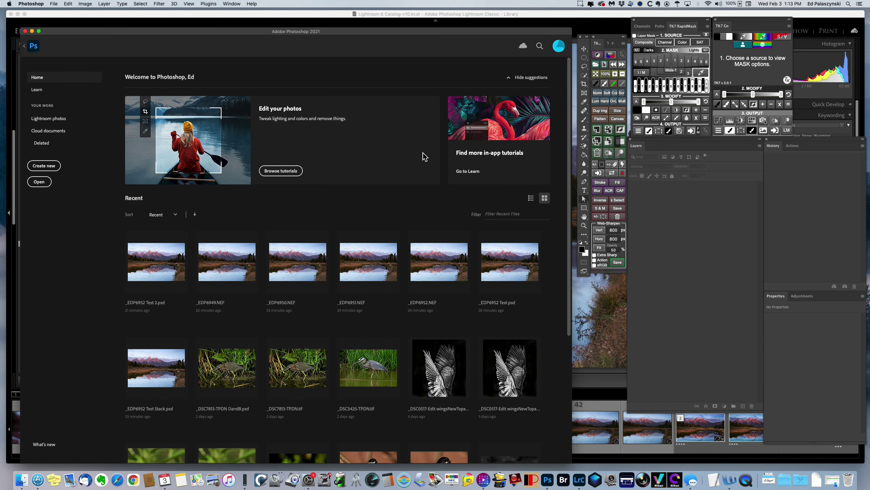
pyautogui.click(583, 482)
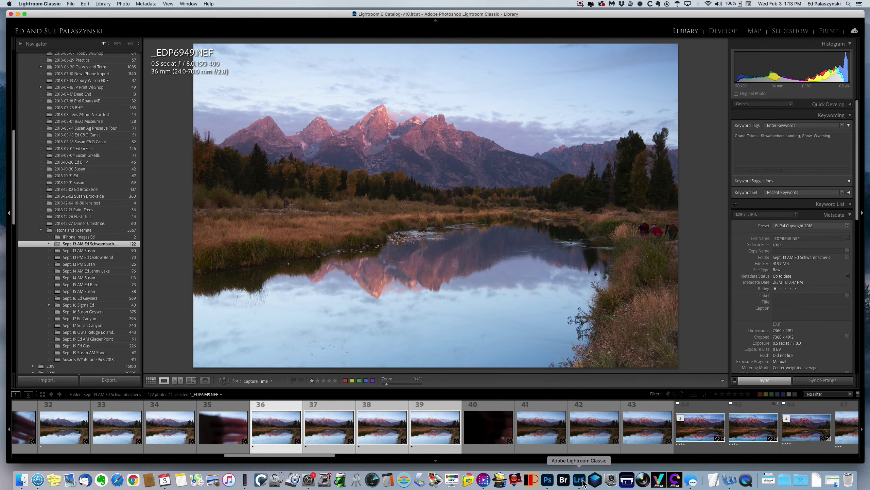
# Step: Select the four consecutive photos _EDP6949.NEF through _EDP6952.NEF and open them as layers in Photoshop
pyautogui.click(287, 412)
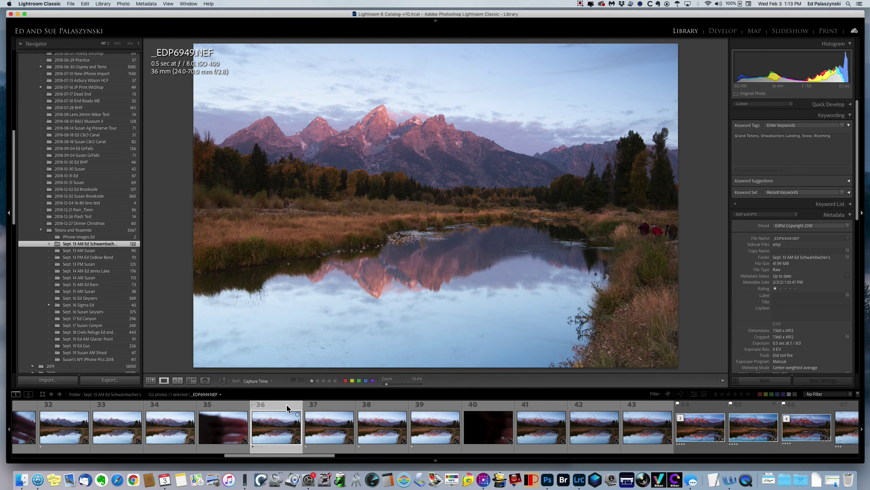
pyautogui.keyDown('super'); pyautogui.click(337, 408); pyautogui.keyUp('super')
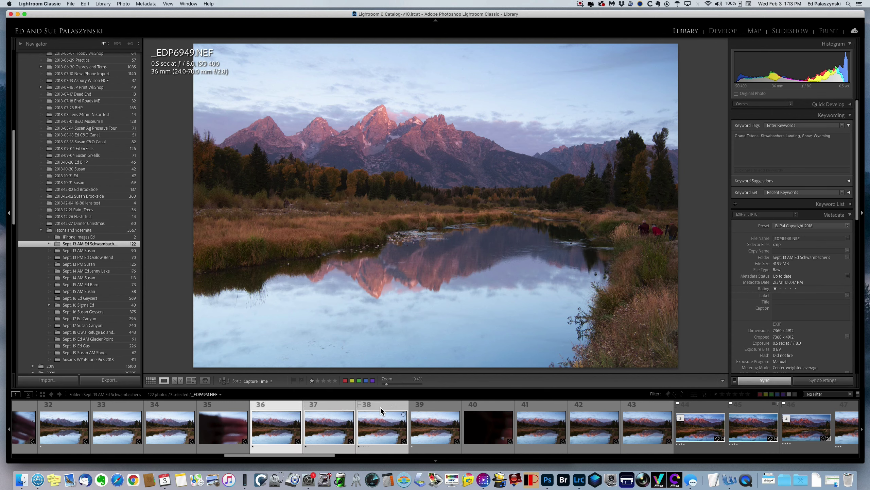
pyautogui.keyDown('shift'); pyautogui.click(431, 406); pyautogui.keyUp('shift')
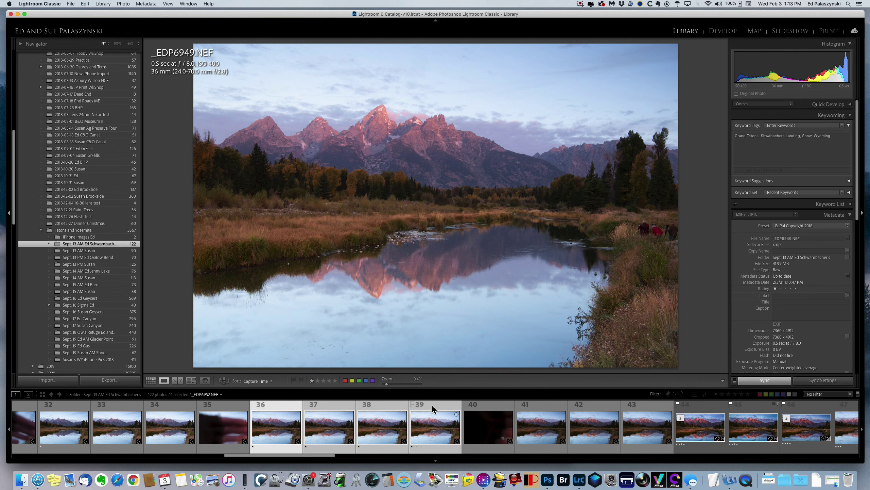
pyautogui.rightClick(433, 406)
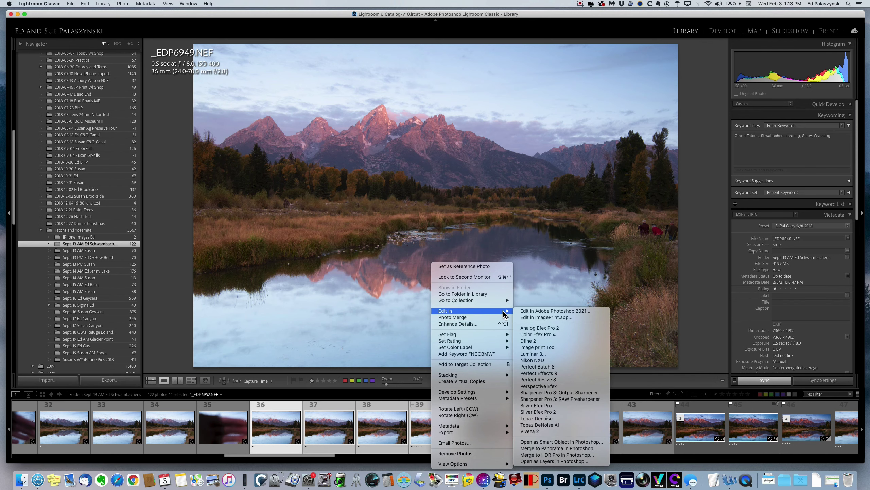
pyautogui.click(561, 461)
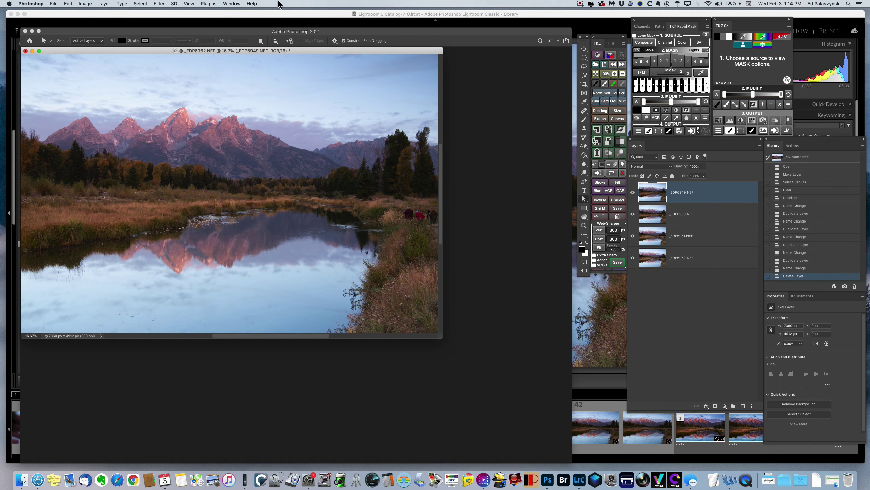
# Step: Select all four photo layers and auto-align them with the Auto projection
pyautogui.moveTo(143, 51); pyautogui.dragTo(212, 89)
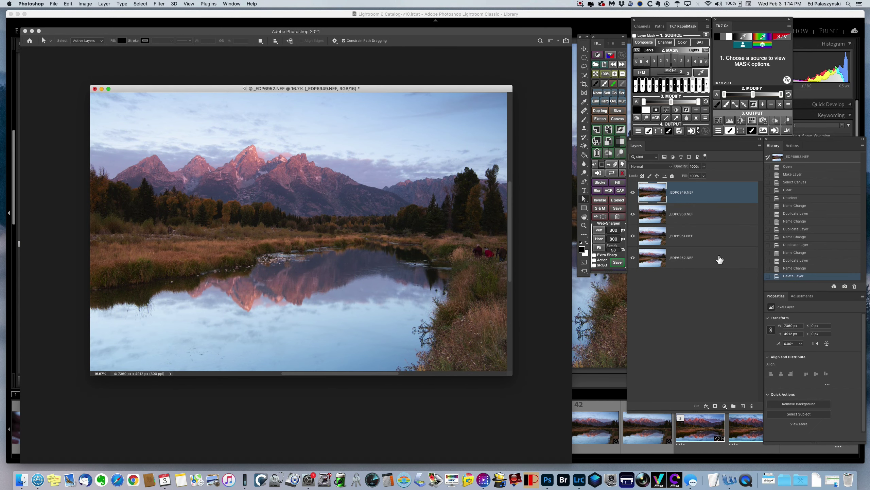
pyautogui.keyDown('shift'); pyautogui.click(716, 214); pyautogui.keyUp('shift')
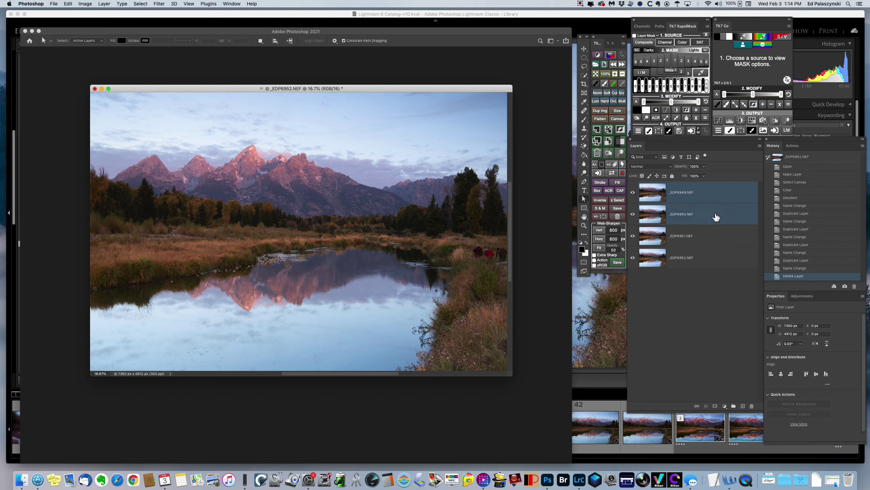
pyautogui.keyDown('shift'); pyautogui.click(715, 238); pyautogui.keyUp('shift')
pyautogui.keyDown('shift'); pyautogui.click(713, 259); pyautogui.keyUp('shift')
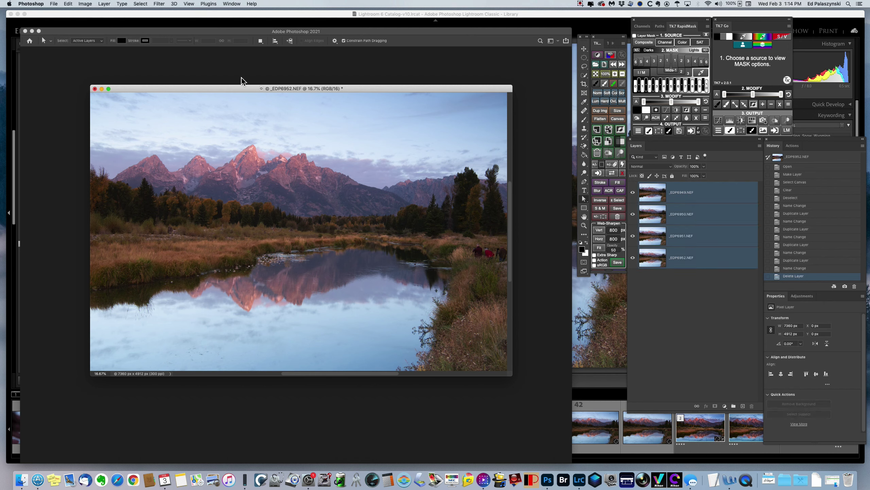
pyautogui.click(69, 4)
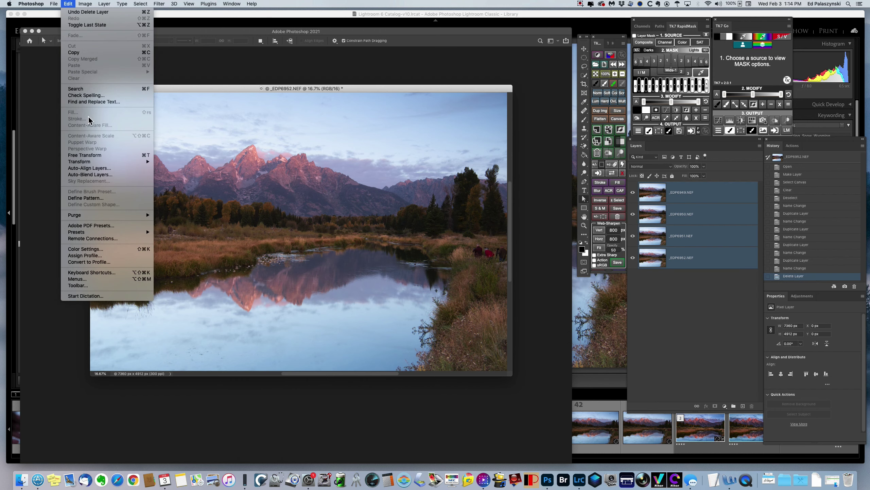
pyautogui.click(102, 168)
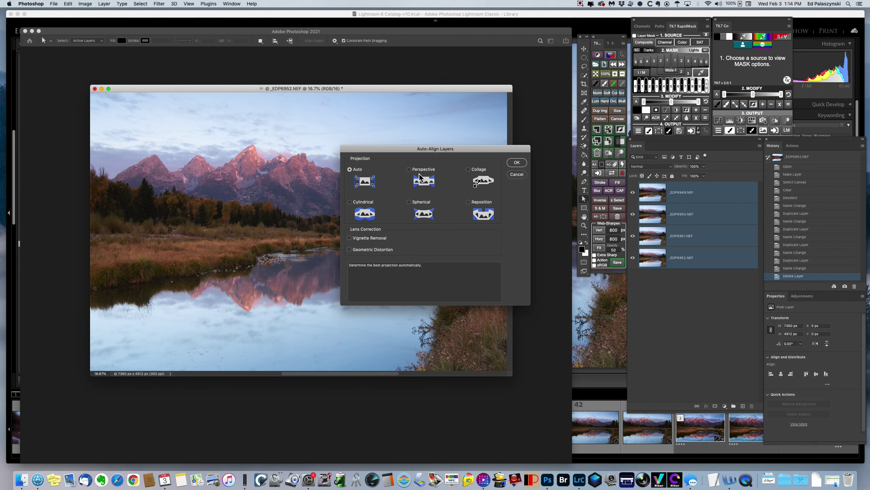
pyautogui.click(521, 165)
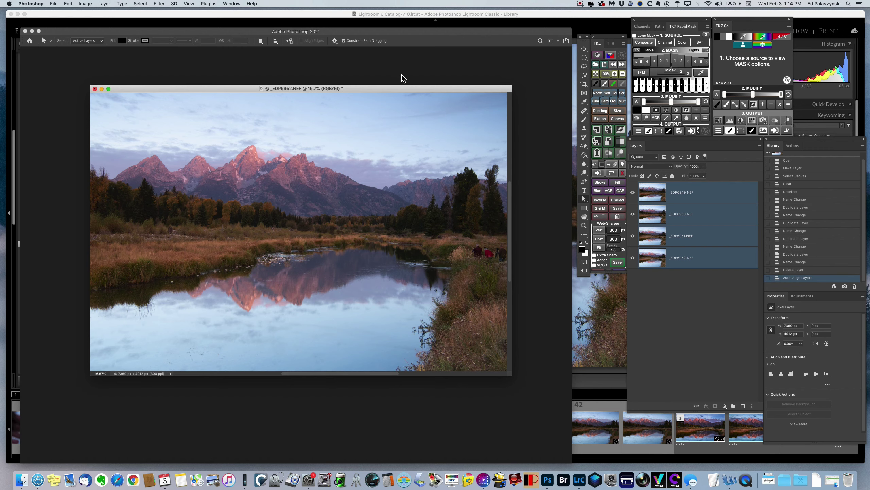
# Step: Auto-blend the four aligned layers using Stack Images, with Seamless Tones and Colors and Content Aware Fill Transparent Areas enabled
pyautogui.moveTo(352, 92); pyautogui.dragTo(360, 93)
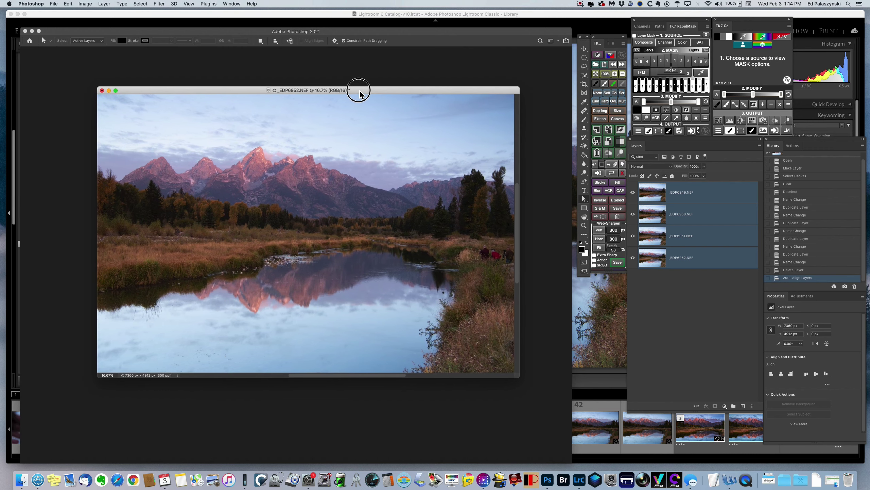
pyautogui.click(67, 4)
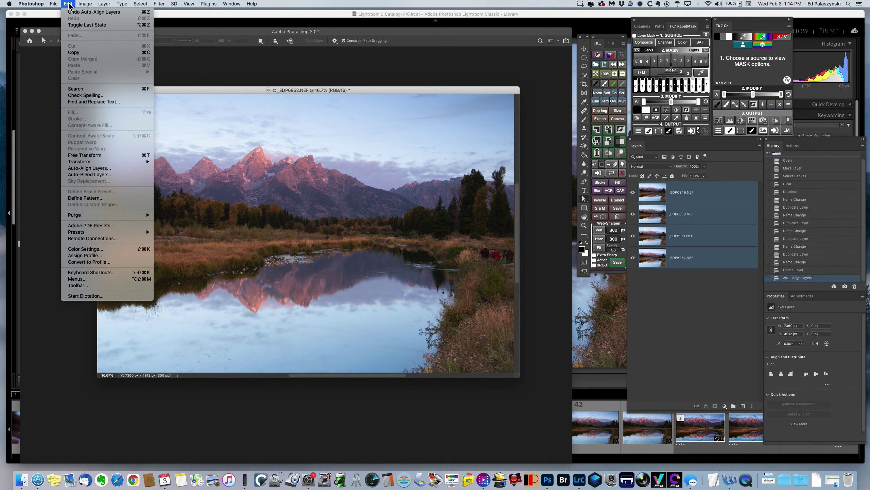
pyautogui.click(134, 175)
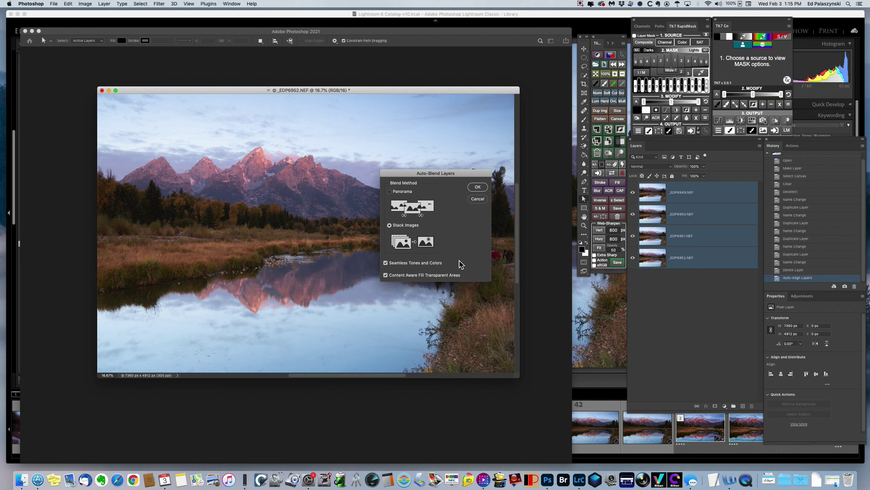
pyautogui.click(479, 187)
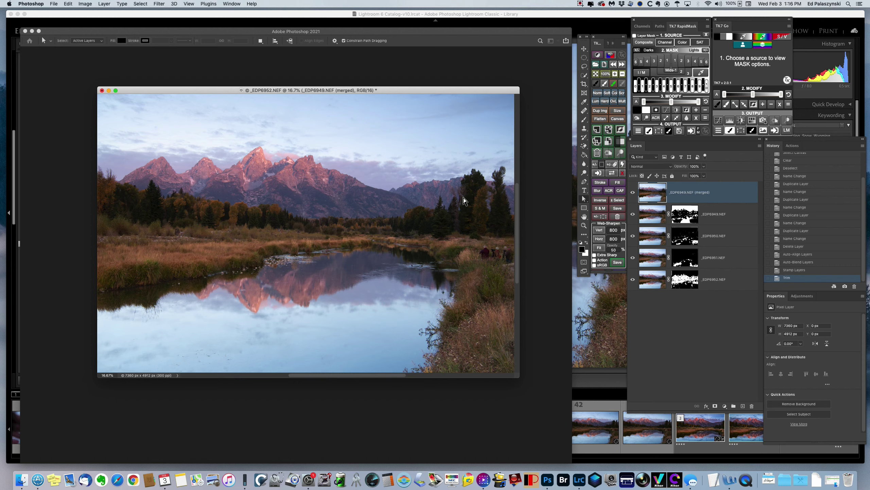
# Step: Examine the four masked source layers one by one and reselect the merged layer
pyautogui.click(732, 215)
pyautogui.click(737, 242)
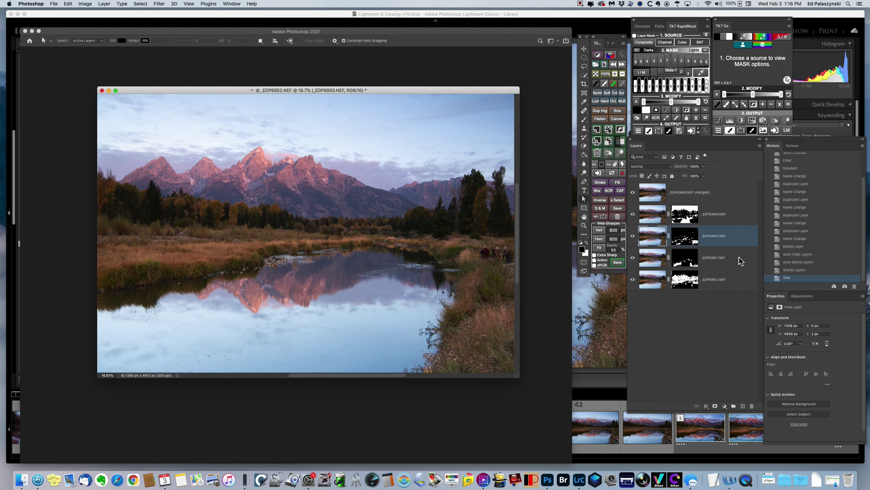
pyautogui.click(739, 257)
pyautogui.click(747, 282)
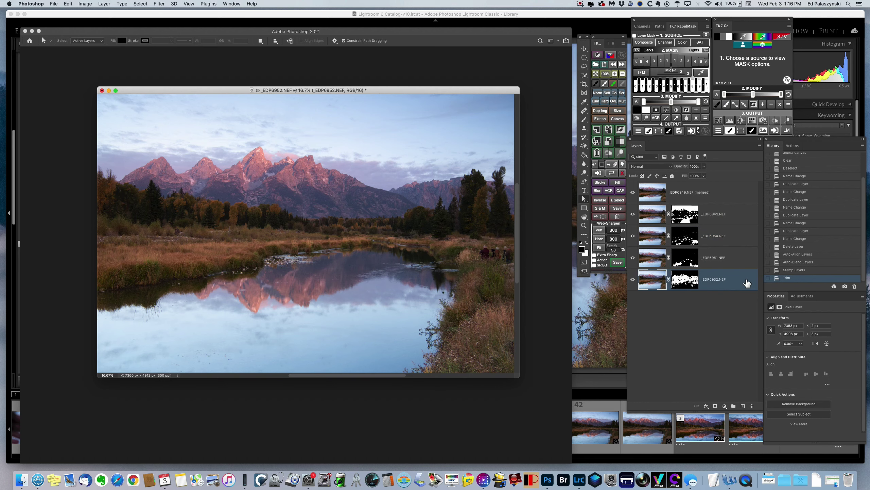
pyautogui.click(725, 193)
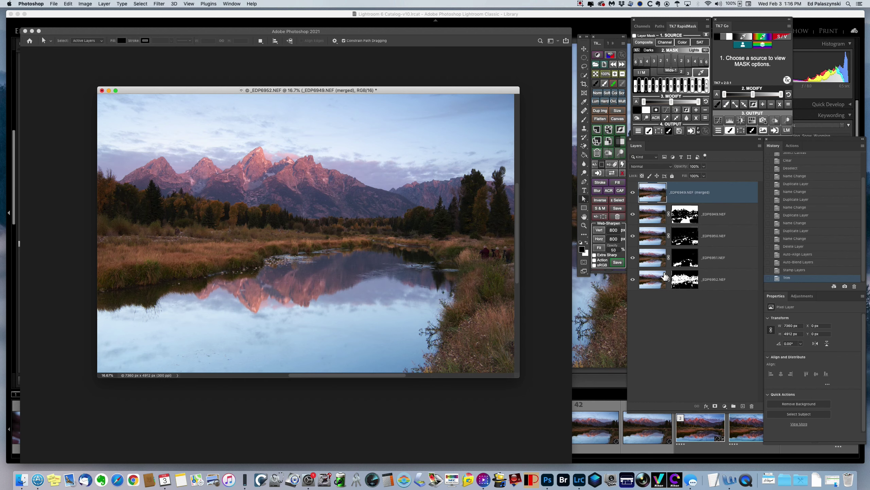
# Step: Save the blended document with its layers in Photoshop format as _EDP6952test.psd and close it
pyautogui.click(55, 5)
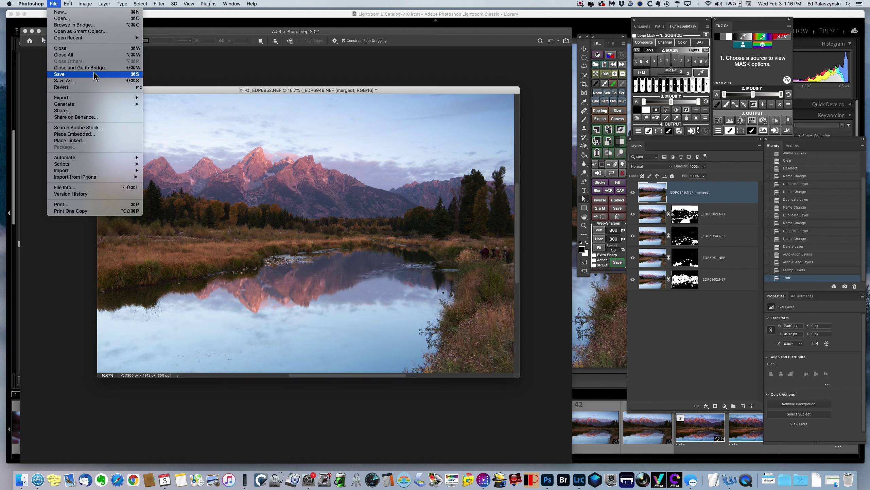
pyautogui.click(97, 83)
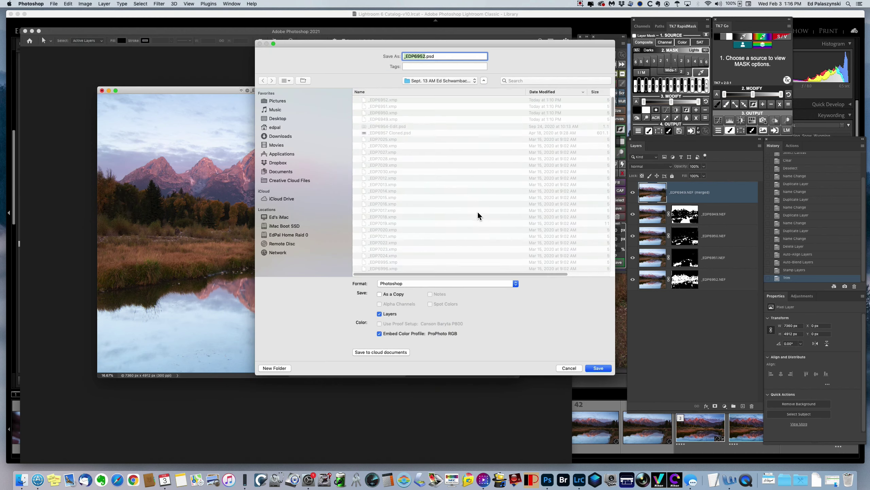
pyautogui.click(427, 57)
pyautogui.write('Test')
pyautogui.click(599, 368)
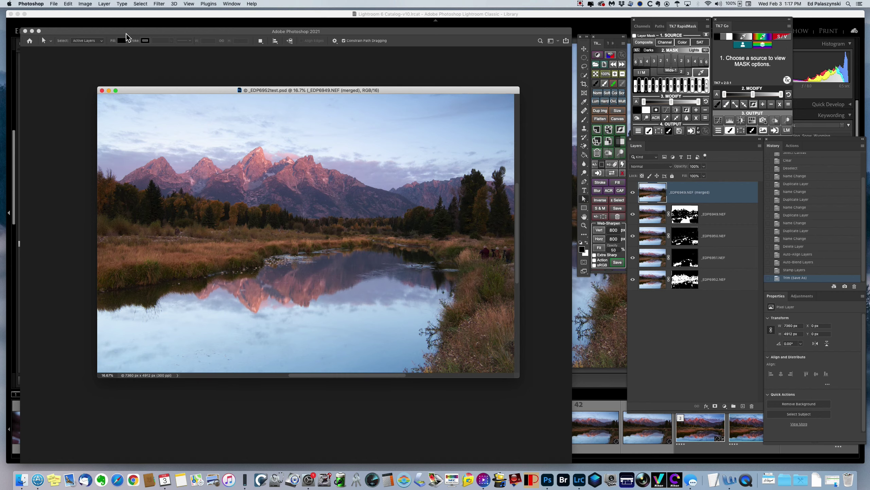
pyautogui.click(102, 91)
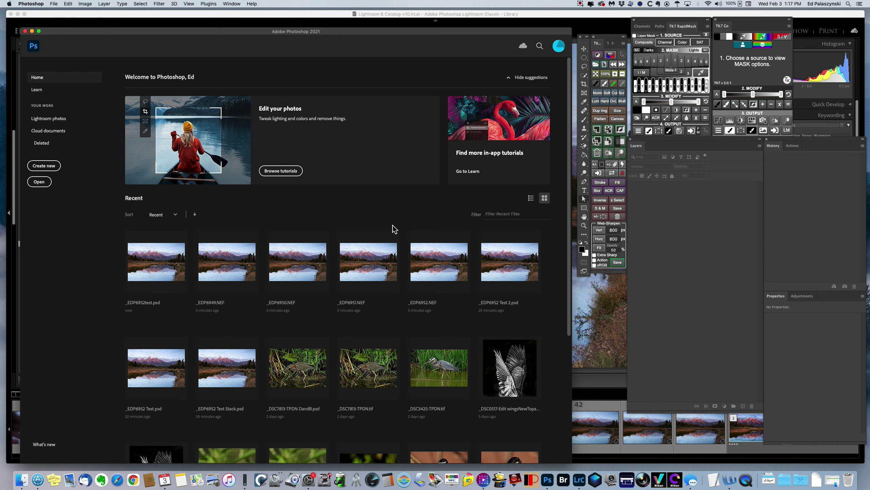
# Step: Switch to Lightroom Classic, compare the source photos with _EDP6952test.psd, and open the blended file in the Develop module
pyautogui.press('super+Tab')
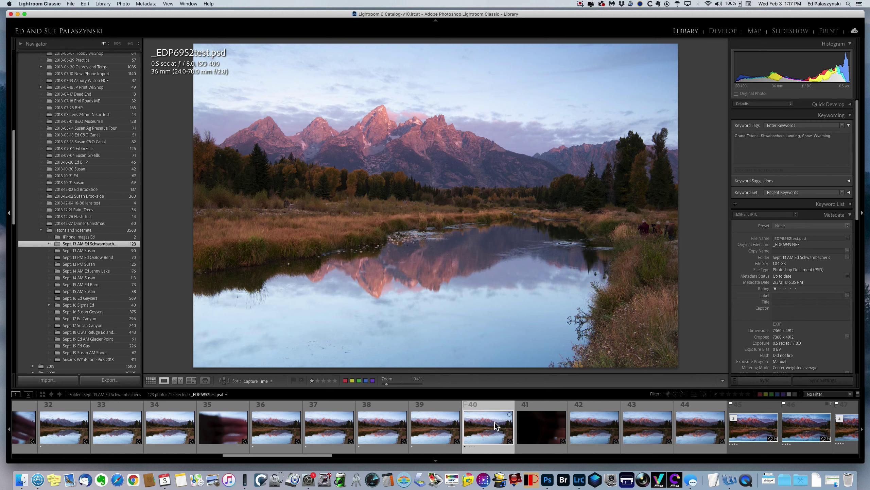
pyautogui.click(438, 425)
pyautogui.click(366, 429)
pyautogui.click(276, 427)
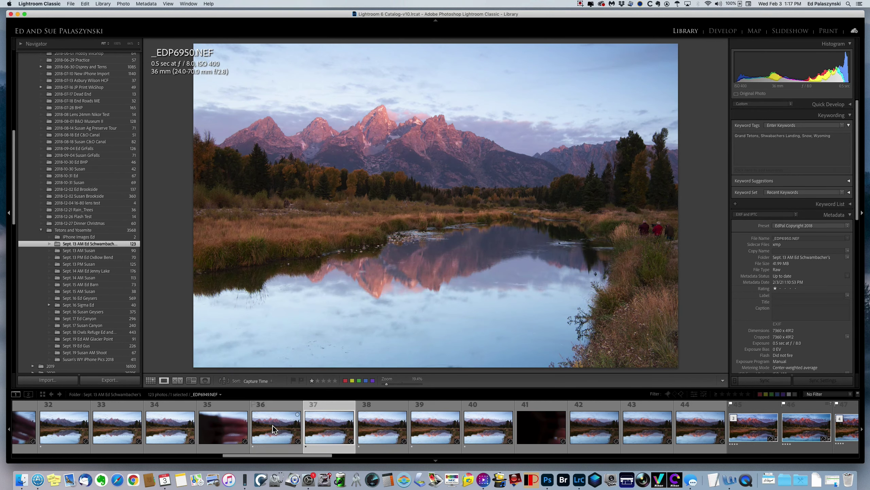
pyautogui.click(497, 427)
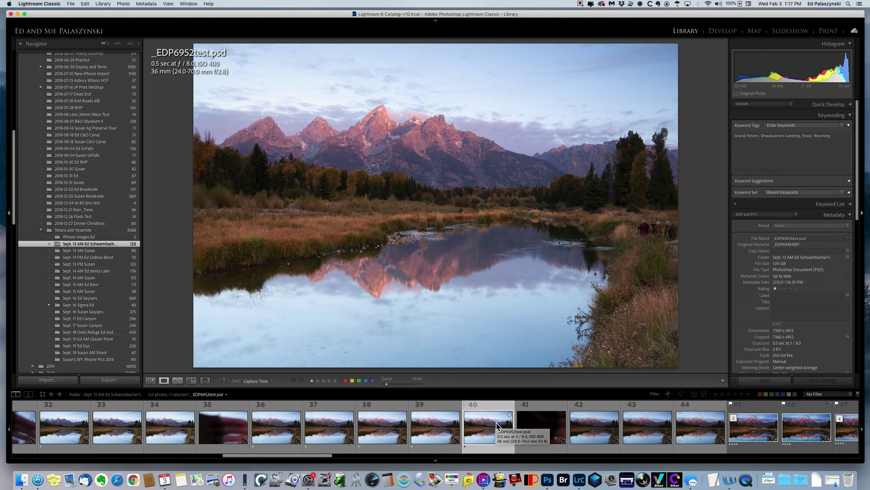
pyautogui.press('d')
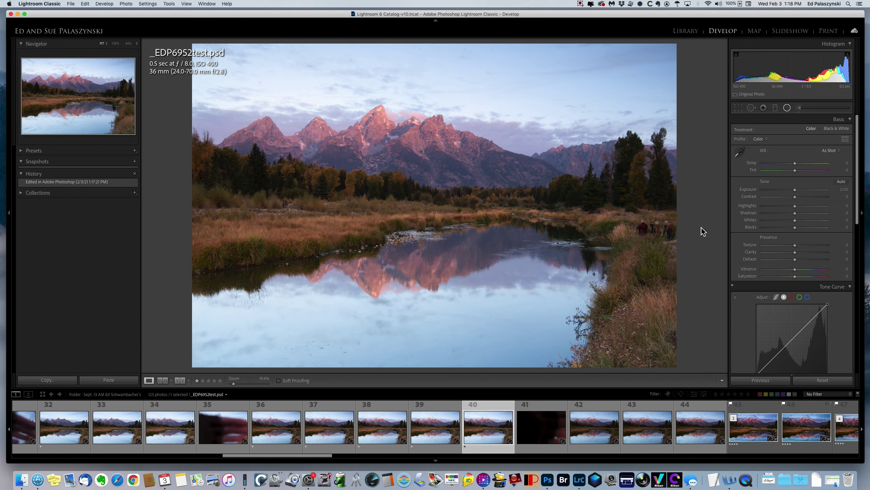
pyautogui.click(580, 4)
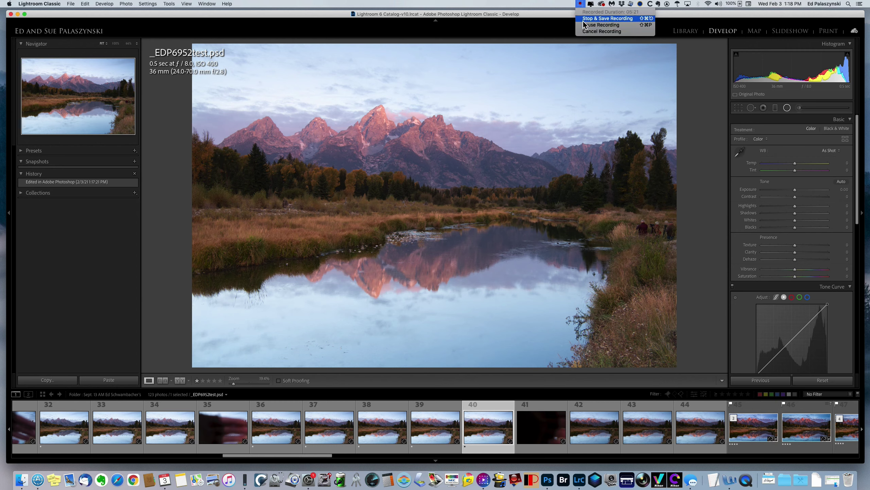